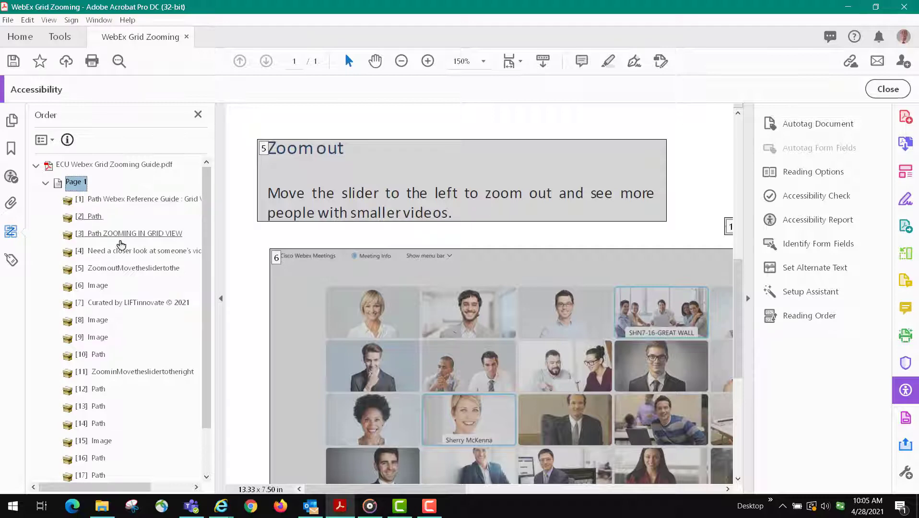
Step: Inspect the page's tag tree, then show the Order panel with its reading-order regions
scroll(308, 262, down, 1)
scroll(307, 261, down, 2)
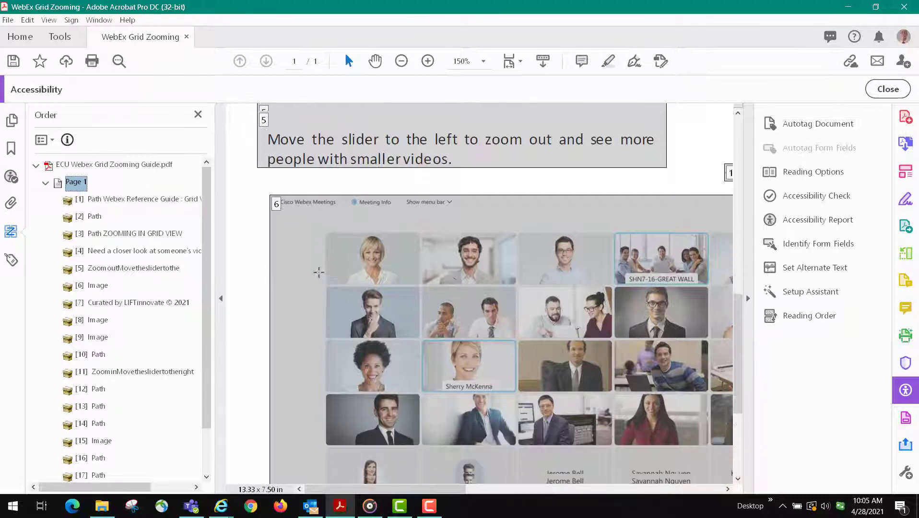
scroll(318, 271, up, 3)
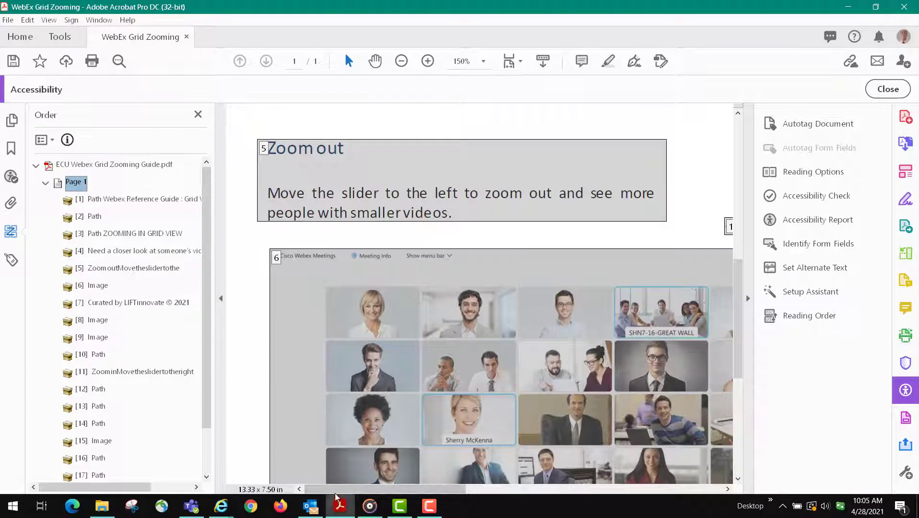
drag(320, 488, 402, 488)
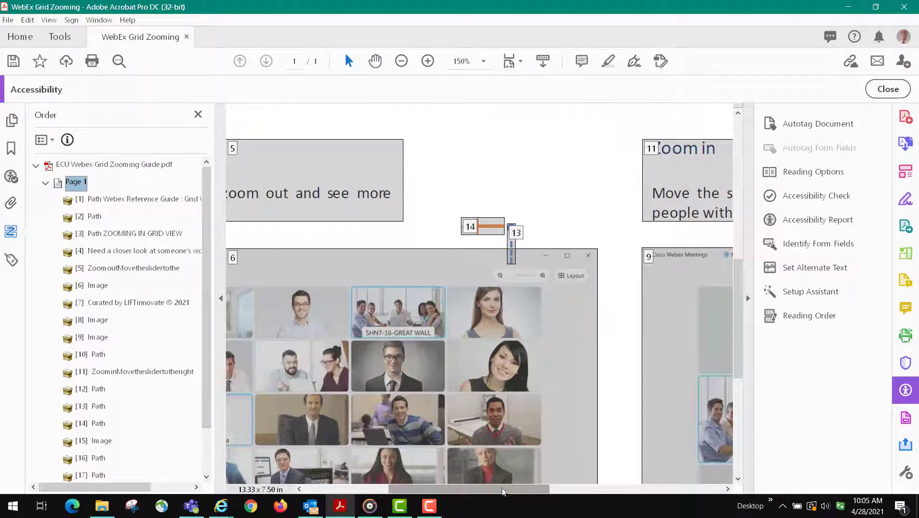
drag(506, 488, 540, 510)
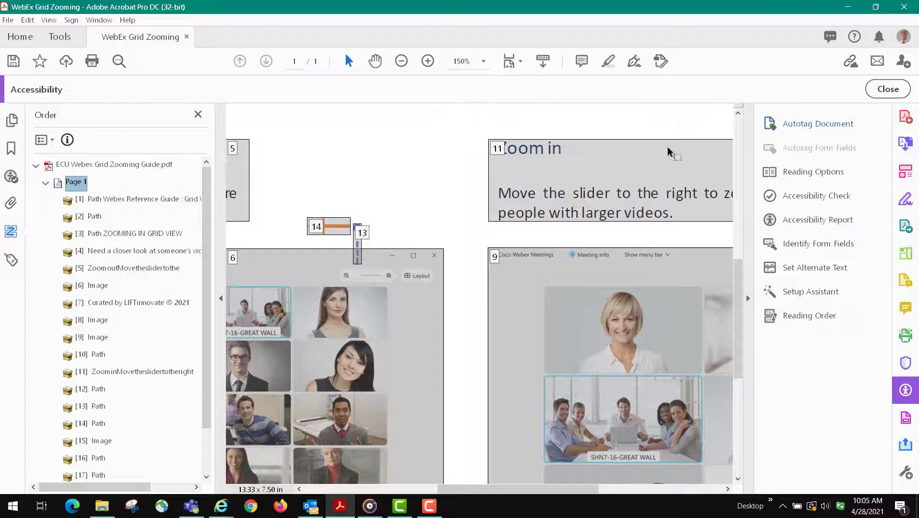
click(12, 259)
scroll(89, 238, up, 3)
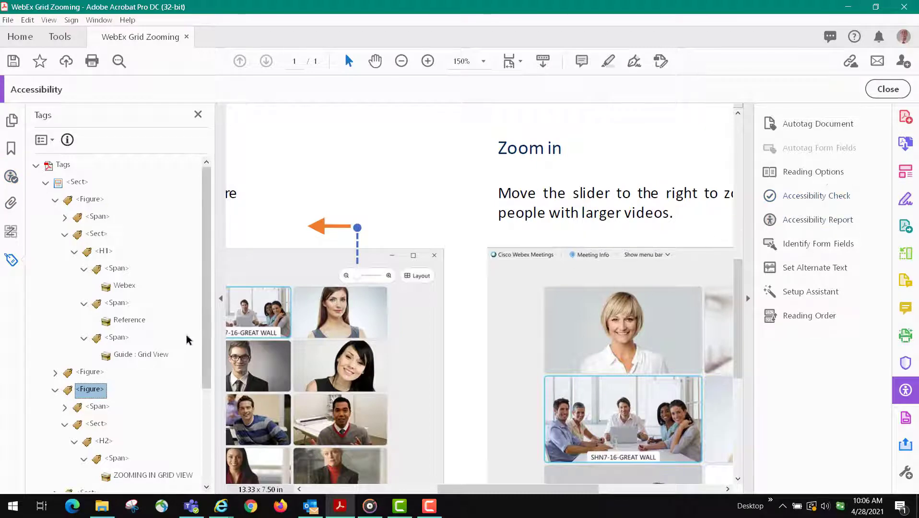
right_click(16, 307)
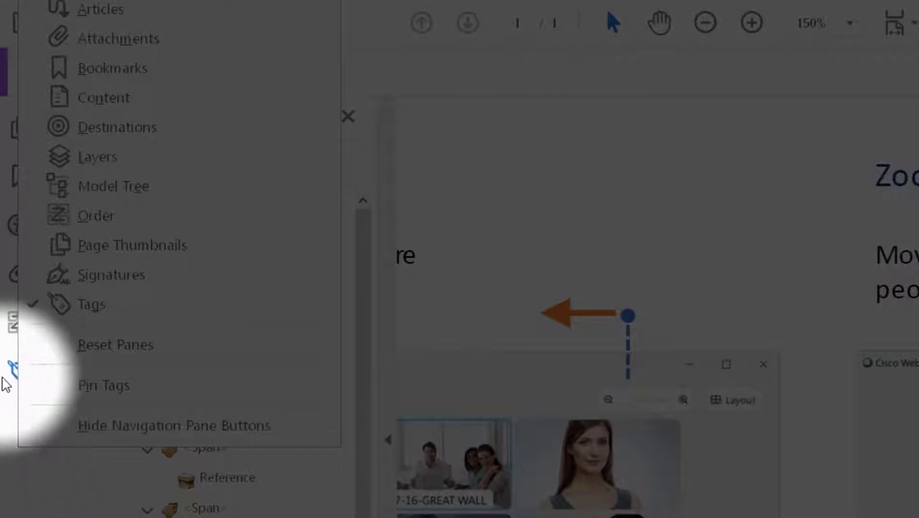
click(28, 454)
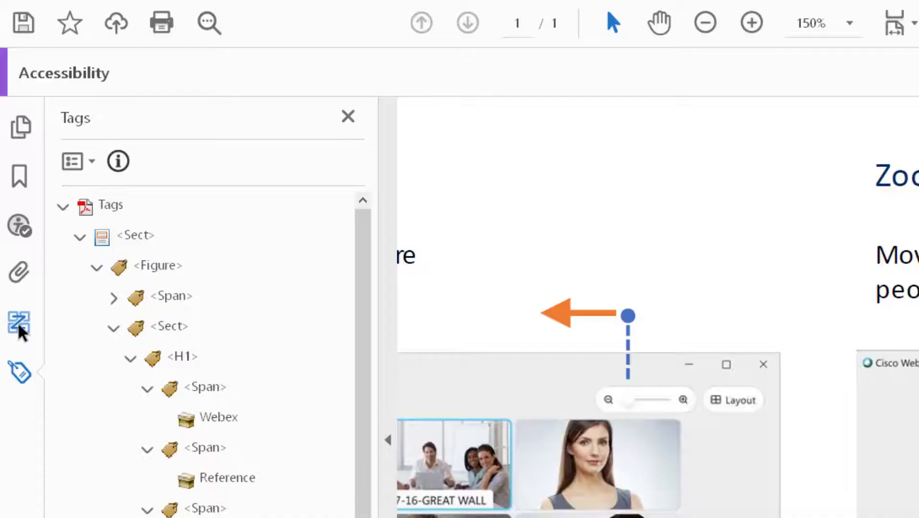
click(24, 330)
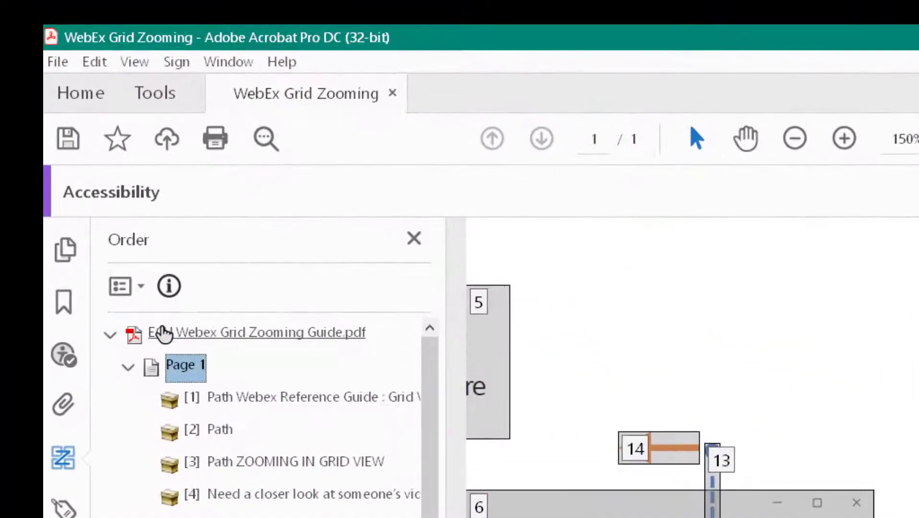
Step: Open the Reading Order tool and delete Page 1's existing page structure
click(142, 289)
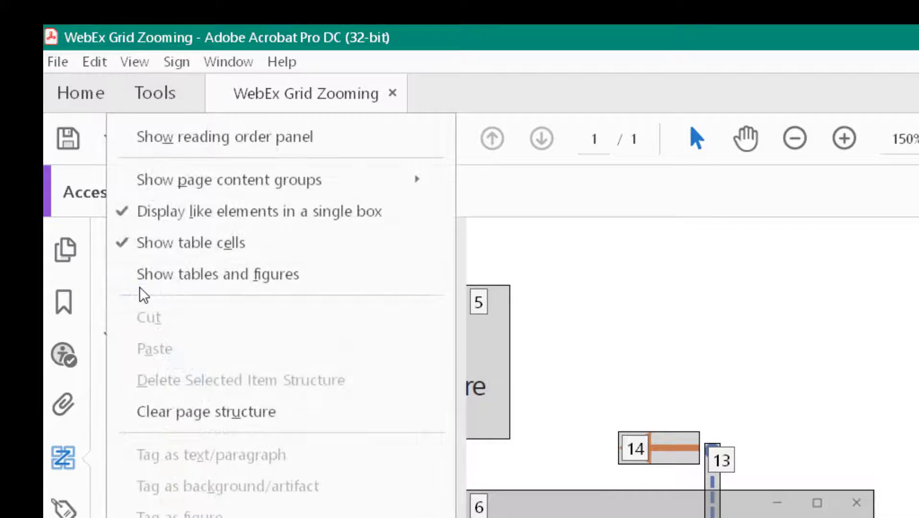
click(206, 138)
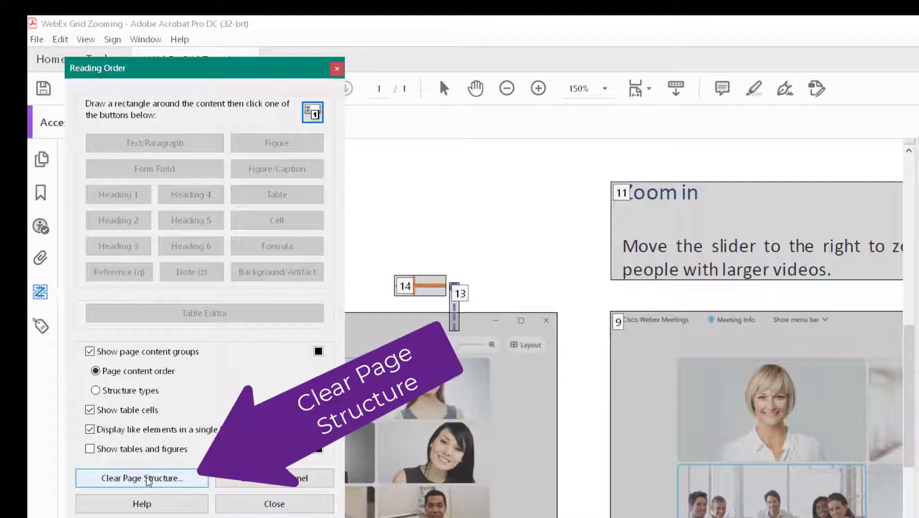
click(148, 478)
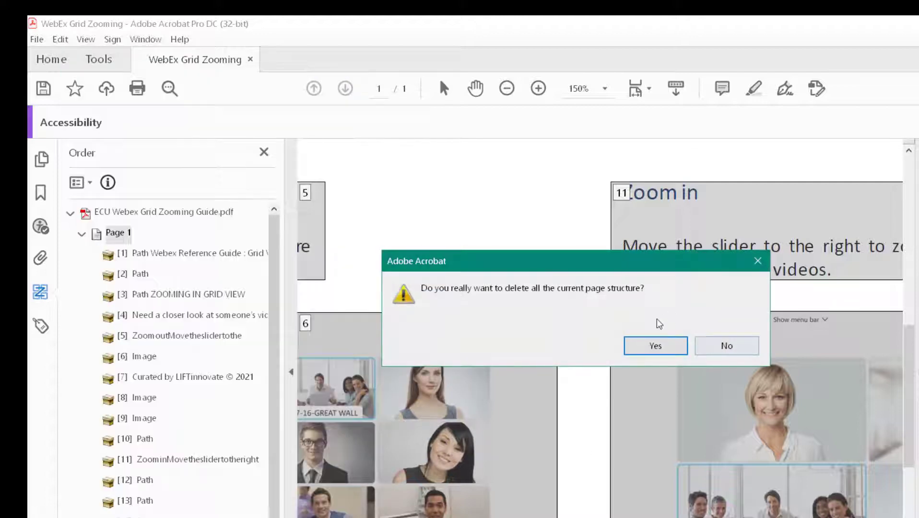
click(655, 345)
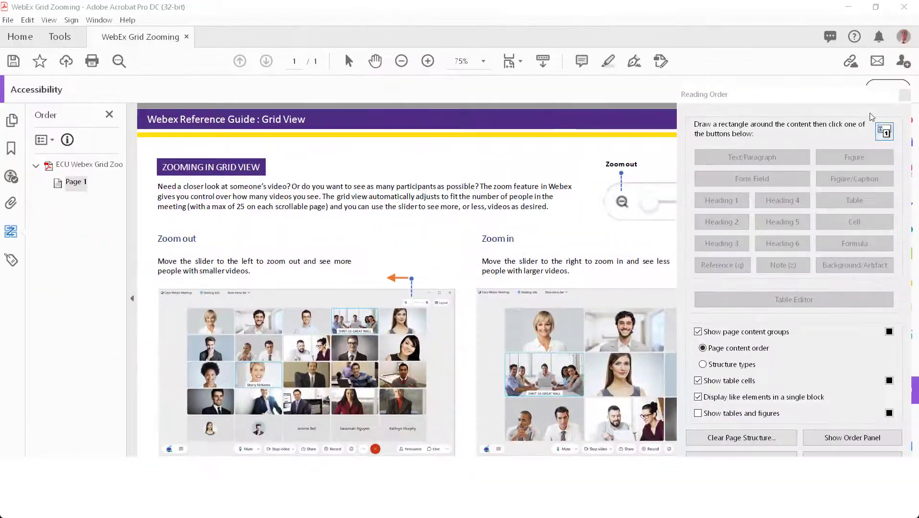
Step: Tag the 'Webex Reference Guide : Grid View' banner as Heading 1, then outline the next heading
drag(833, 94, 817, 81)
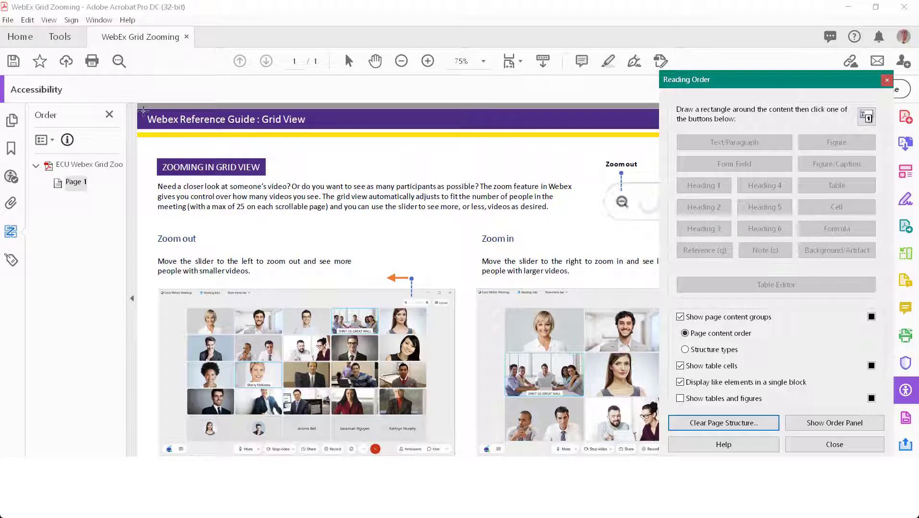
drag(143, 110, 312, 134)
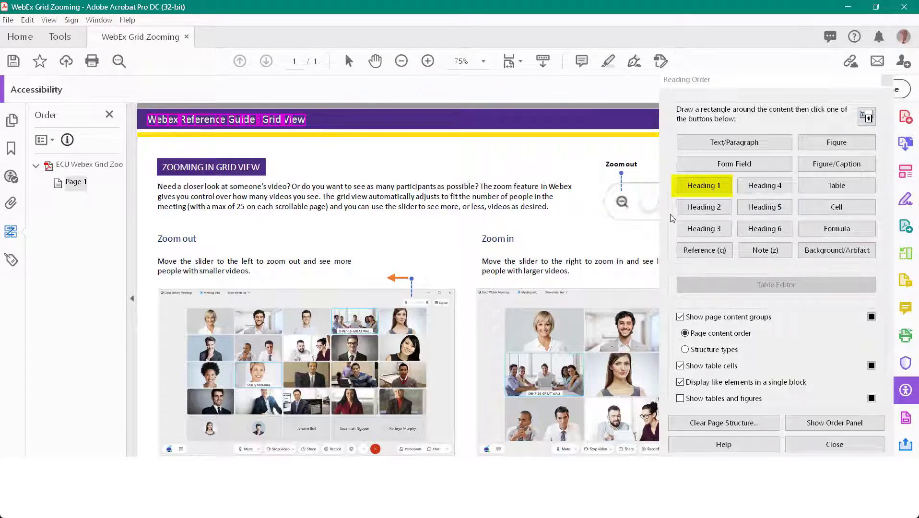
click(699, 190)
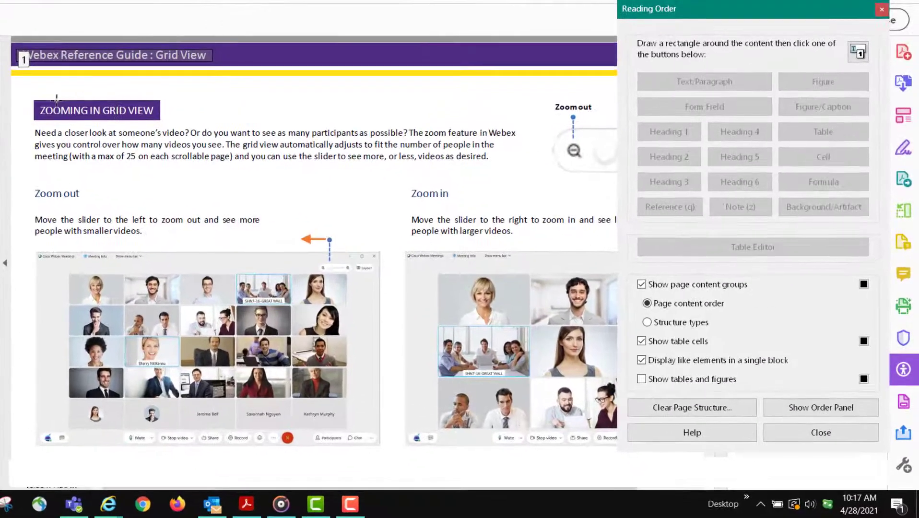
drag(53, 107, 163, 120)
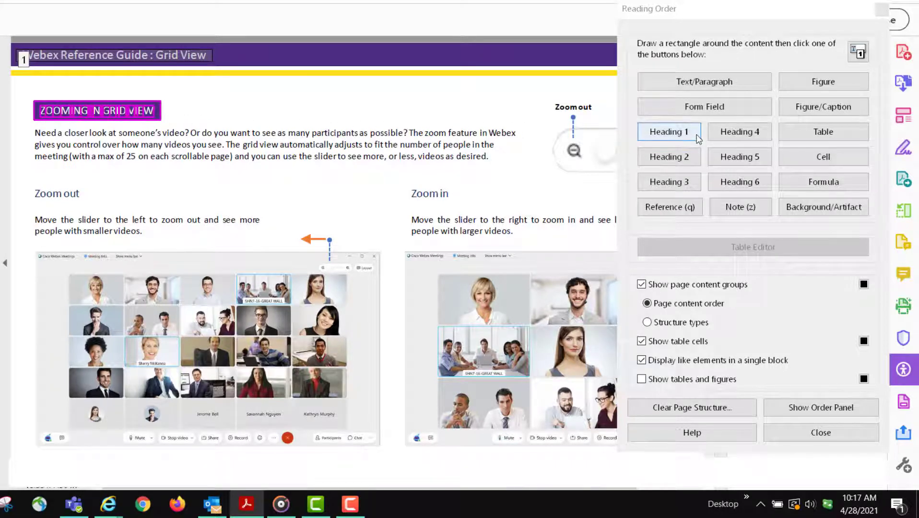
Step: Tag ZOOMING IN GRID VIEW as Heading 2, the intro as text, and Zoom out as Heading 3 with its paragraph
click(696, 156)
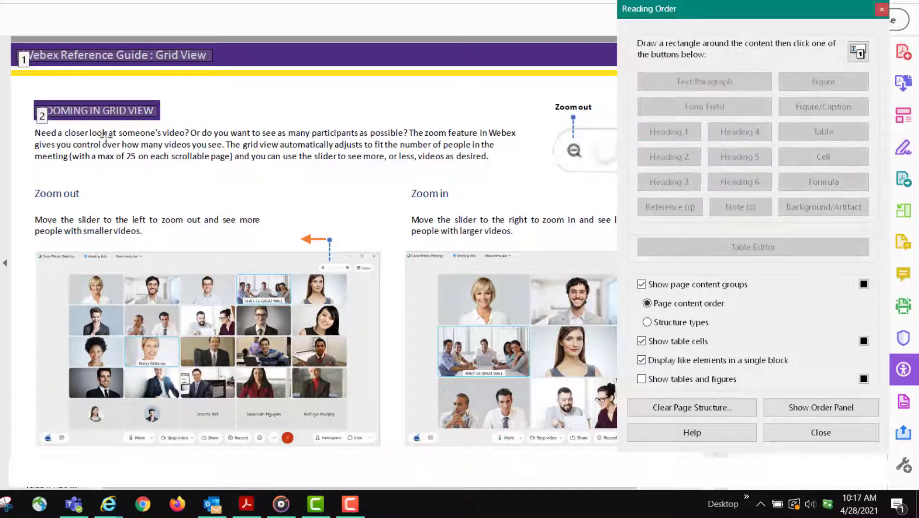
drag(29, 128, 525, 168)
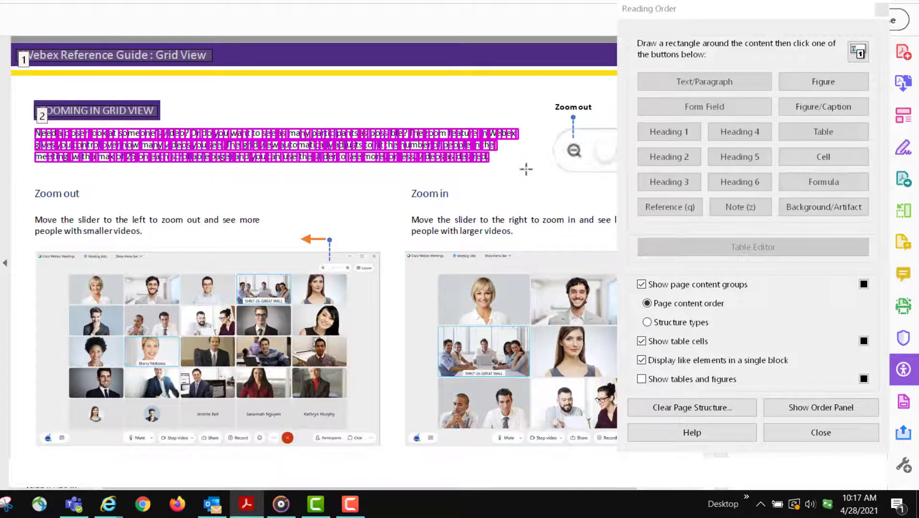
click(750, 82)
drag(27, 182, 91, 208)
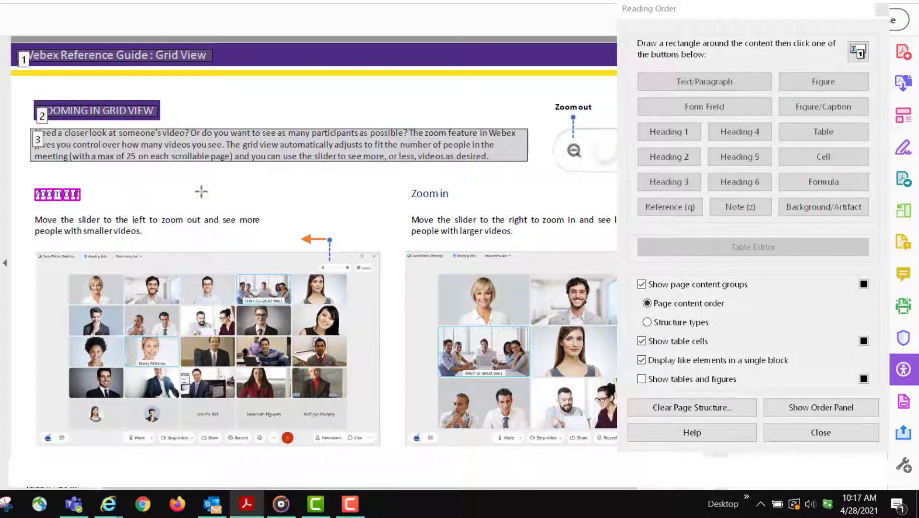
click(662, 186)
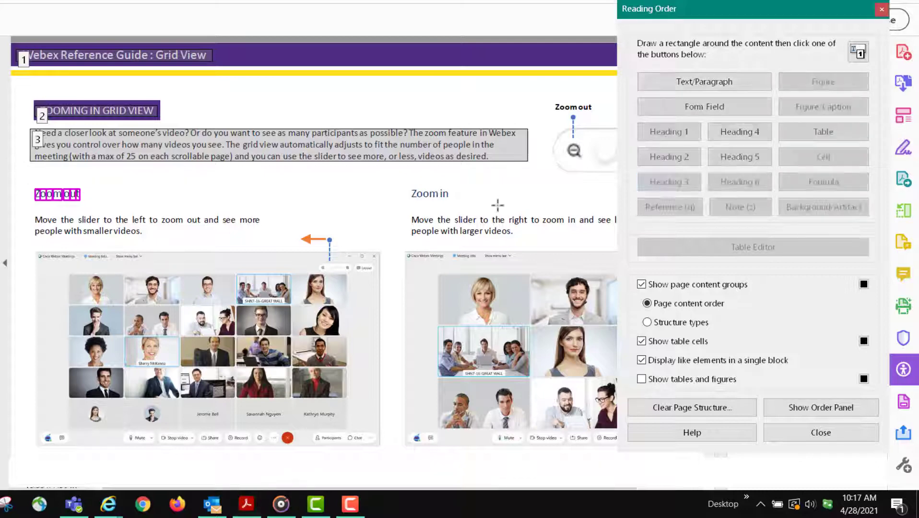
drag(30, 214, 261, 238)
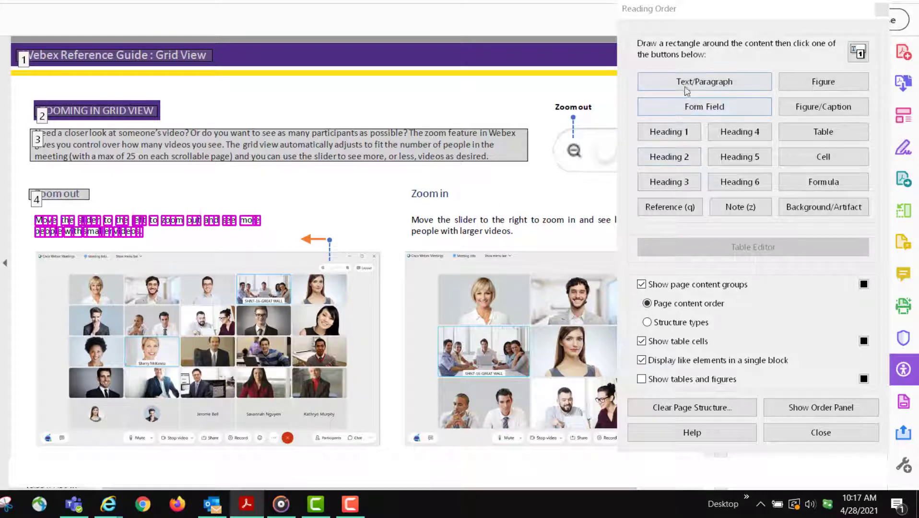
click(691, 81)
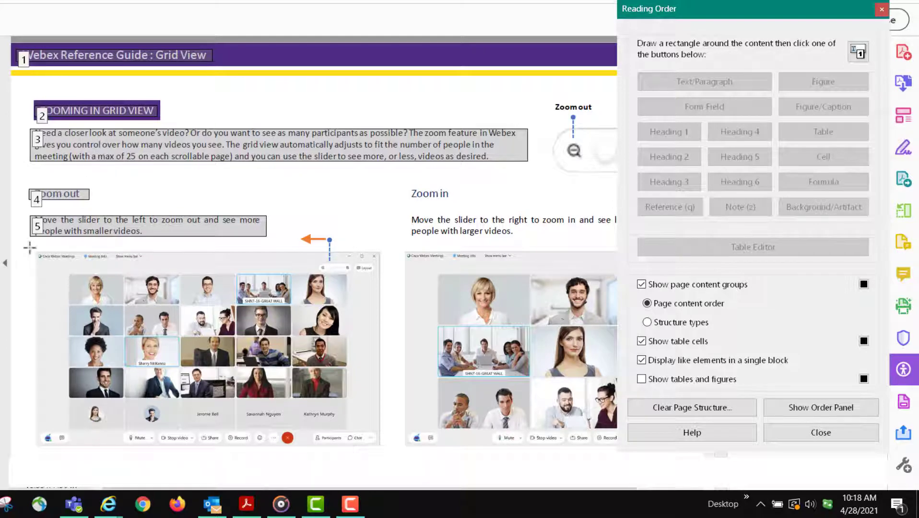
Step: Tag the left screenshot together with its orange arrow as a Figure
mouse_move(23, 240)
mouse_down()
mouse_move(53, 266)
mouse_move(307, 375)
mouse_move(394, 441)
mouse_move(388, 456)
mouse_up()
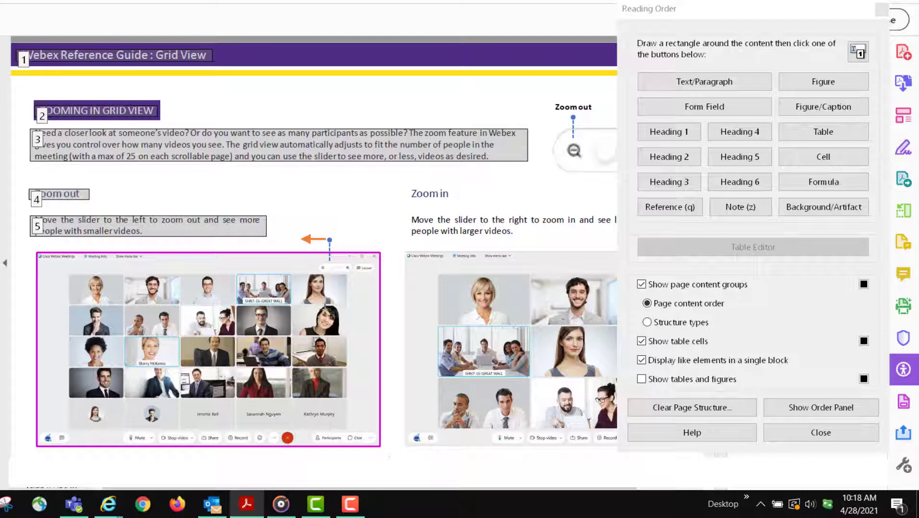
drag(292, 222, 350, 267)
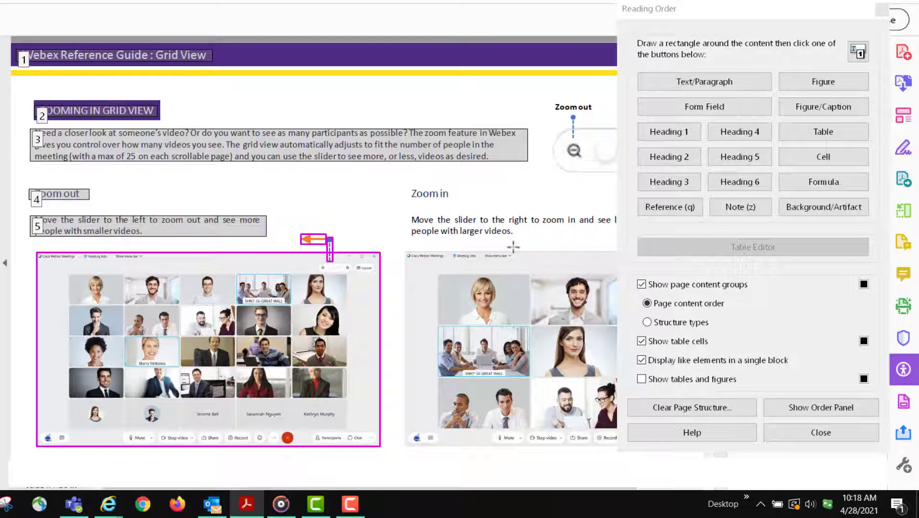
click(809, 86)
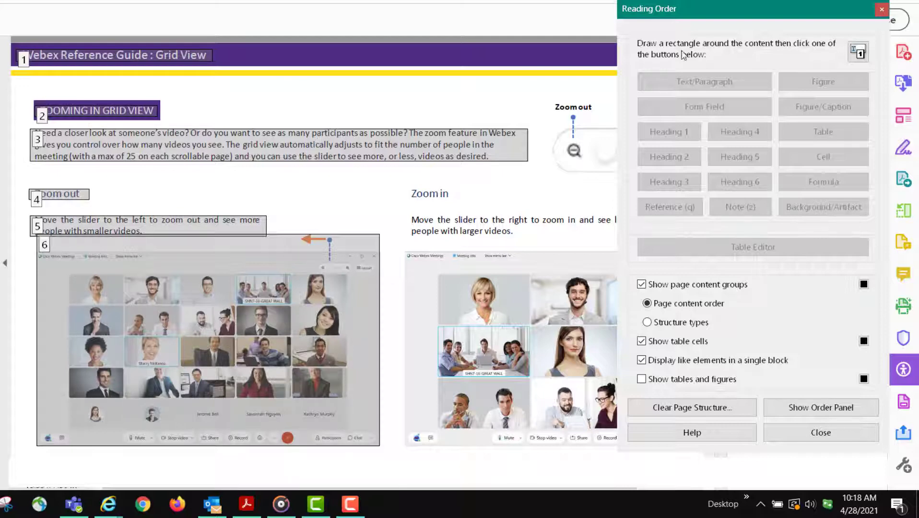
drag(709, 15, 1, 1)
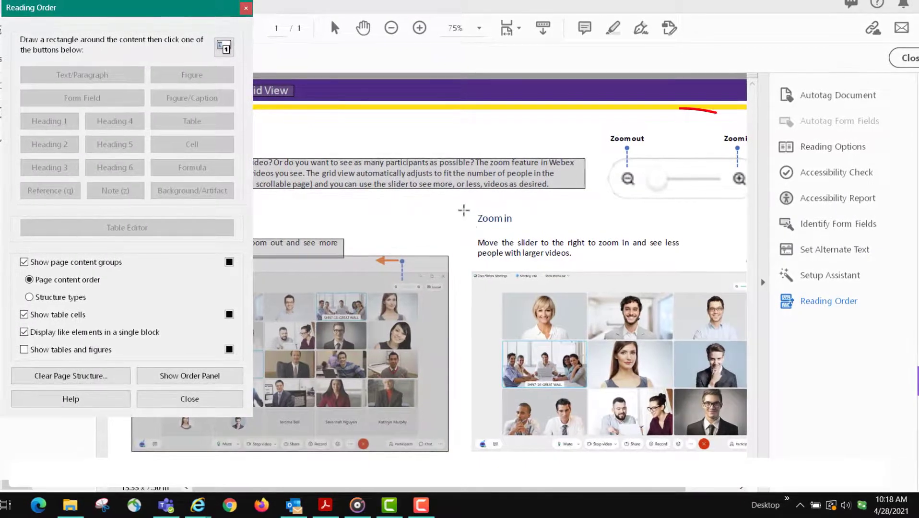
Step: Tag the Zoom in heading as Heading 3 and its slider paragraph as body text
click(468, 206)
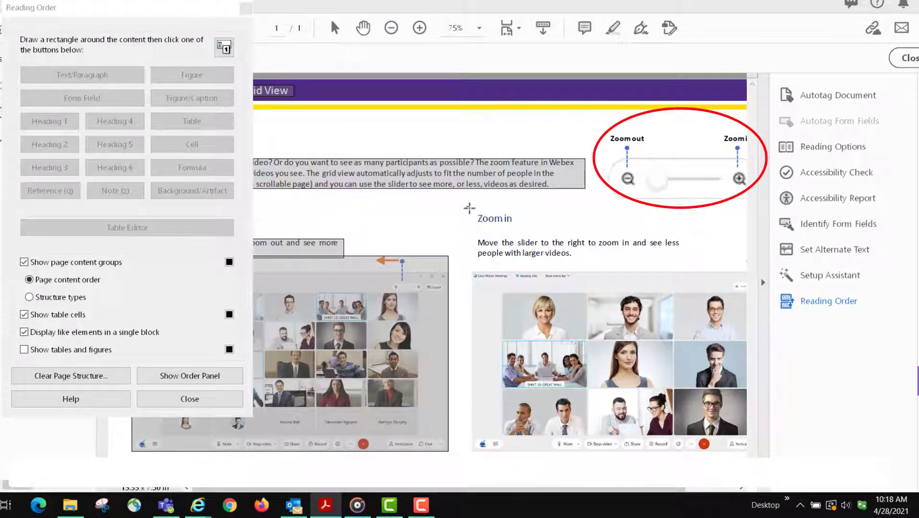
drag(469, 208, 518, 224)
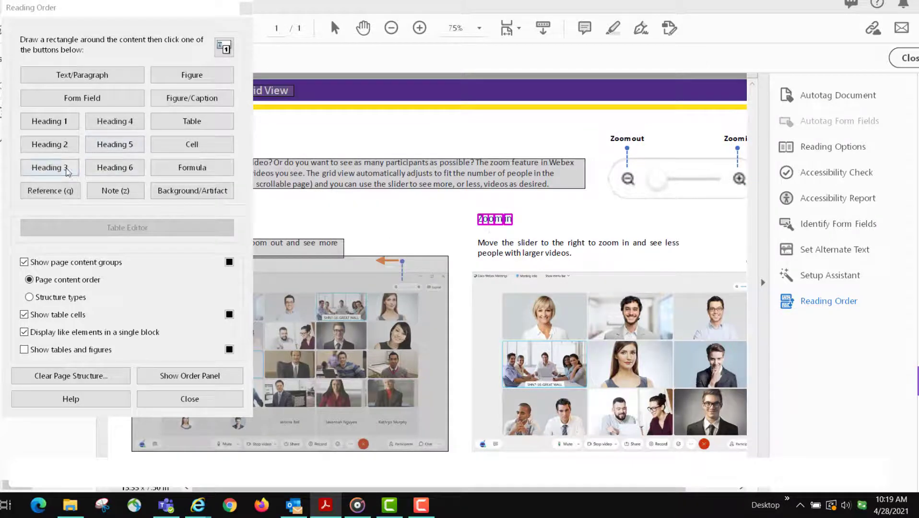
click(50, 168)
drag(468, 231, 690, 268)
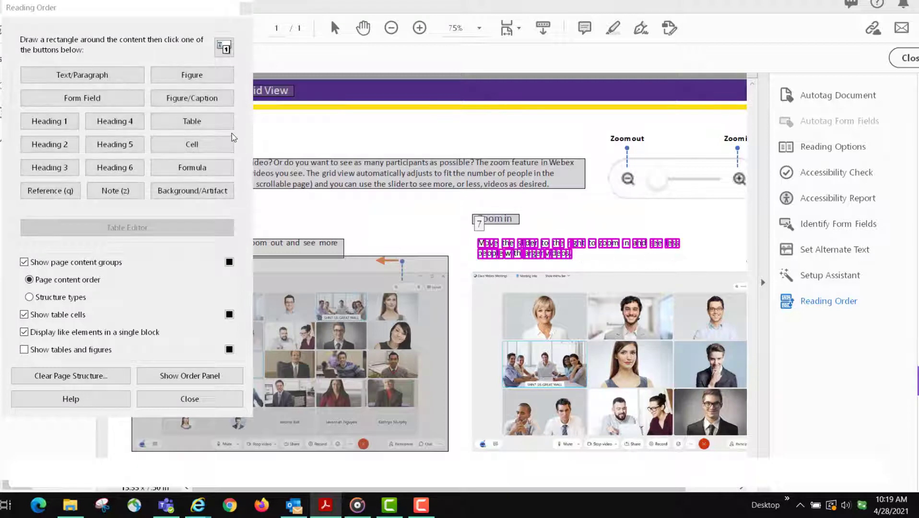
click(82, 75)
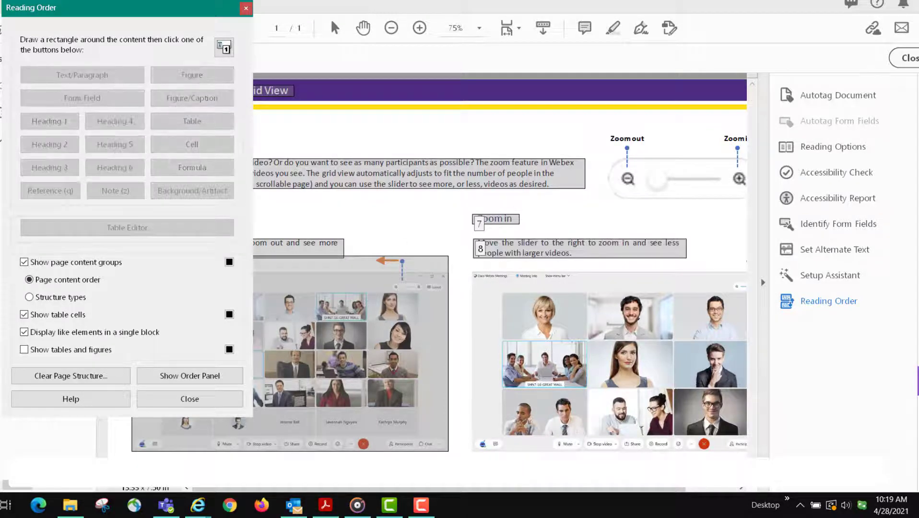
Step: Tag the right-hand screenshot and its orange arrow as one Figure, then select the zoom slider graphic
drag(683, 488, 724, 489)
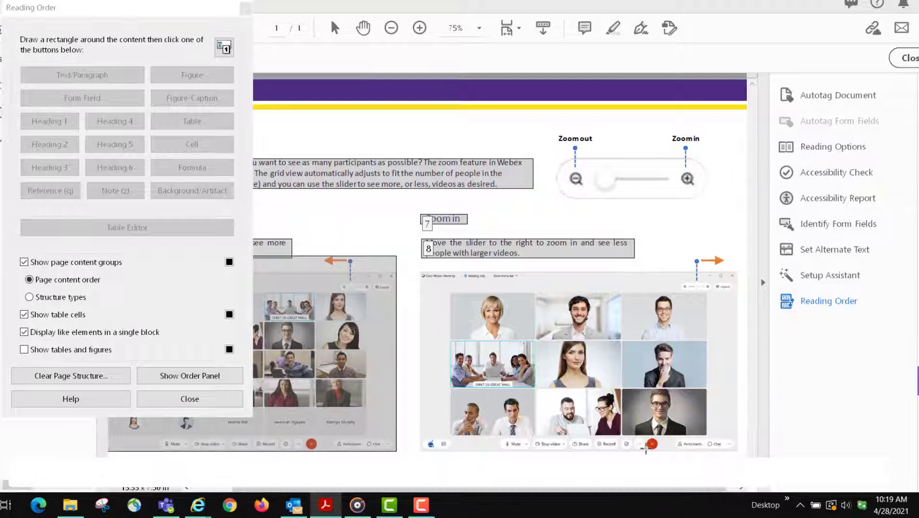
drag(413, 268, 739, 451)
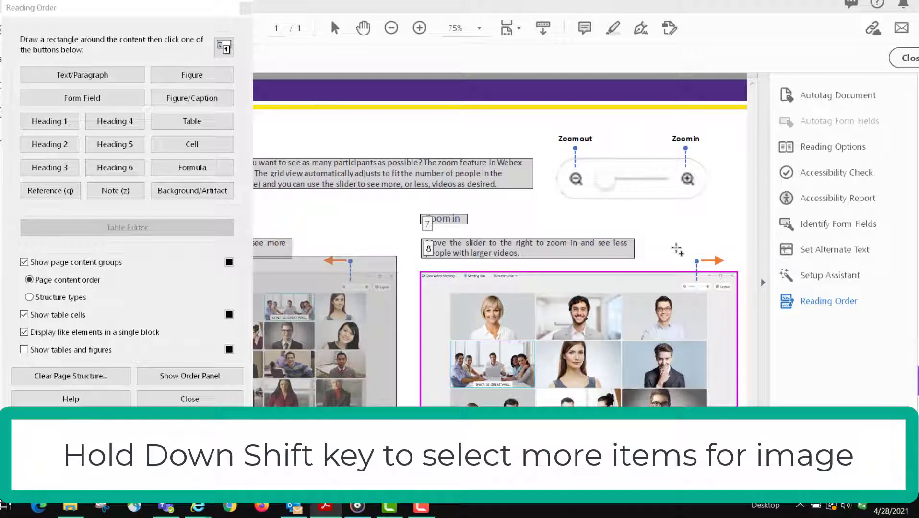
drag(676, 248, 740, 303)
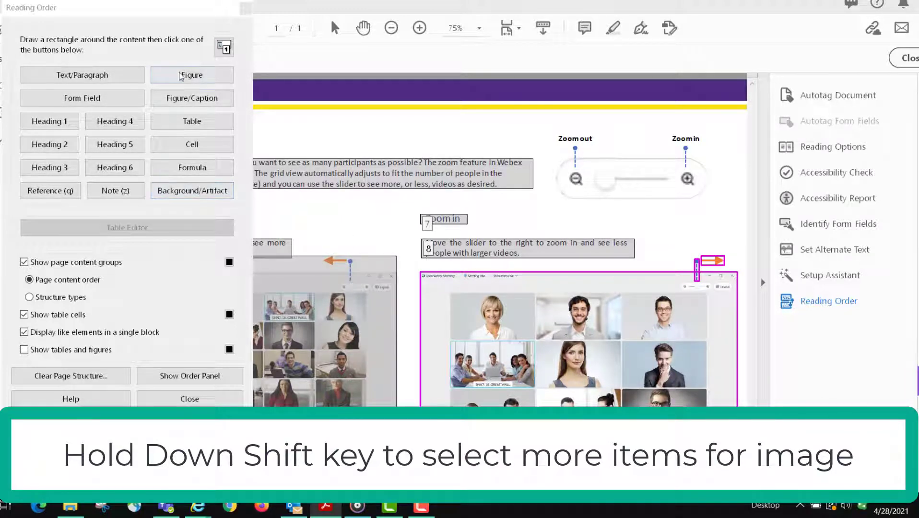
click(218, 75)
drag(544, 122, 719, 210)
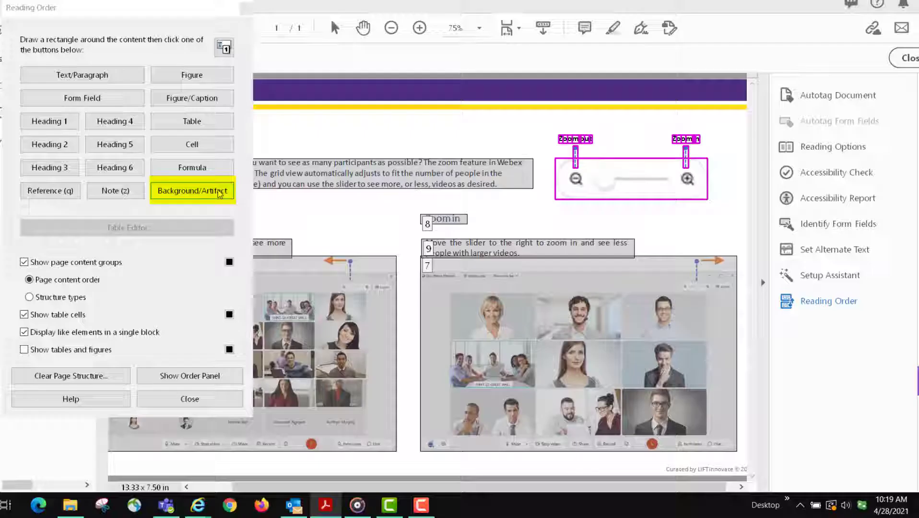
Step: Tag the selected zoom slider graphic as Background/Artifact, making it region 10
click(219, 192)
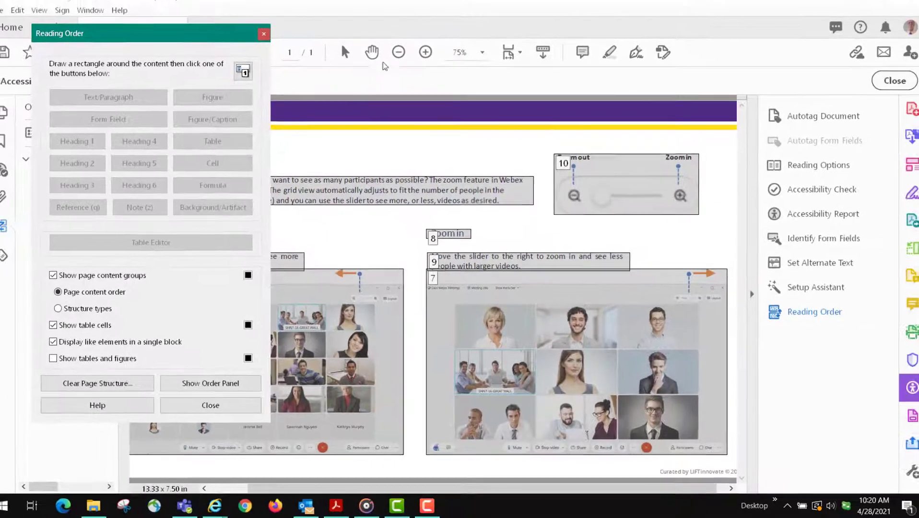
Step: Move the Reading Order dialog aside and close it
drag(203, 8, 524, 43)
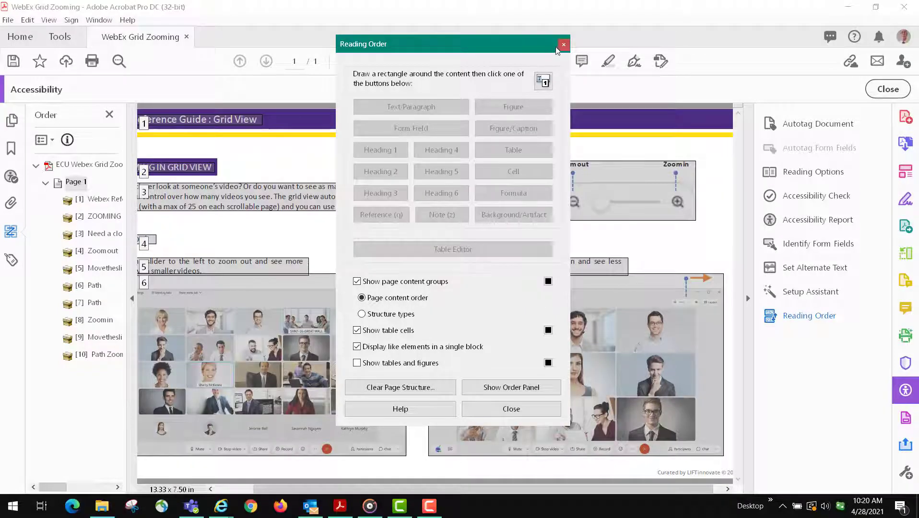
click(563, 46)
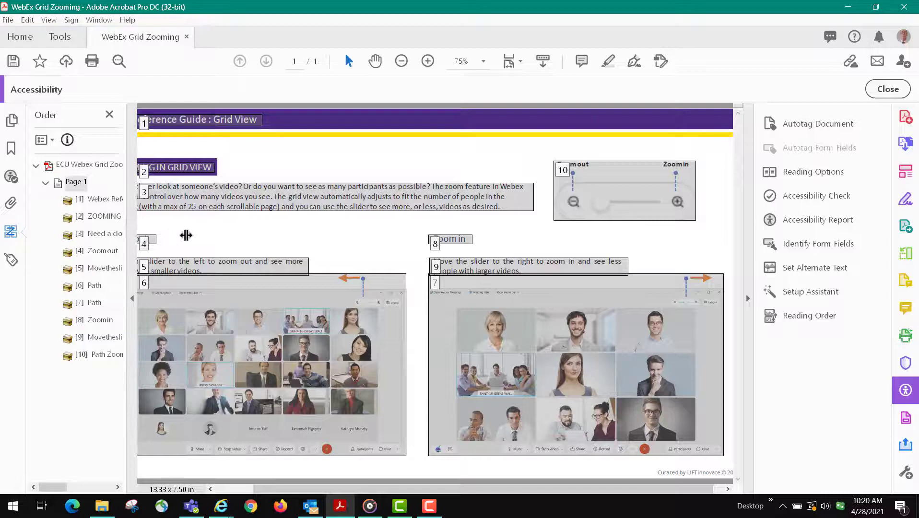
Step: Widen the Order panel, zoom out, and move '[7] Path' below the Zoomin paragraph
drag(186, 235, 238, 237)
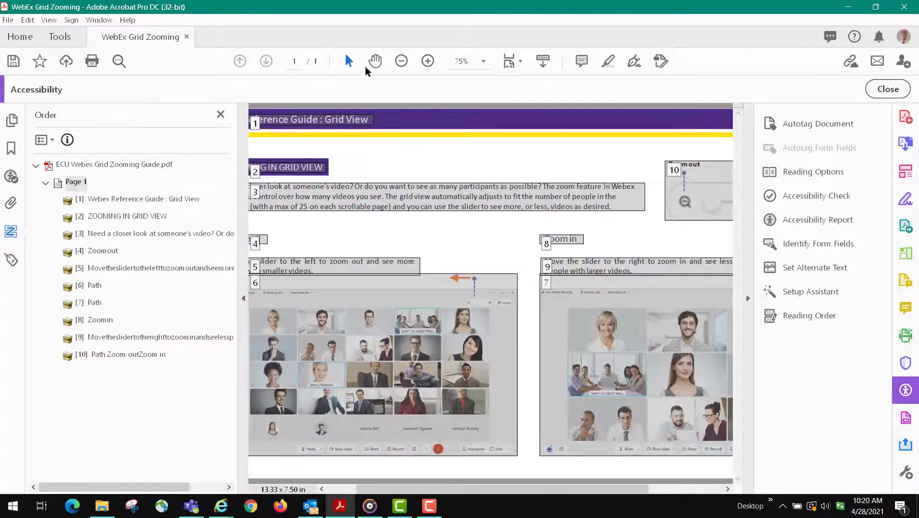
click(401, 66)
click(402, 67)
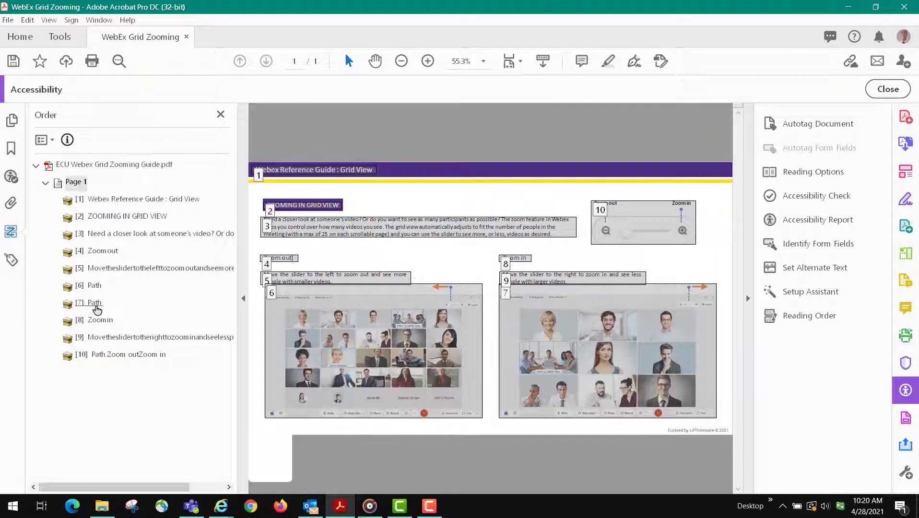
drag(96, 308, 97, 349)
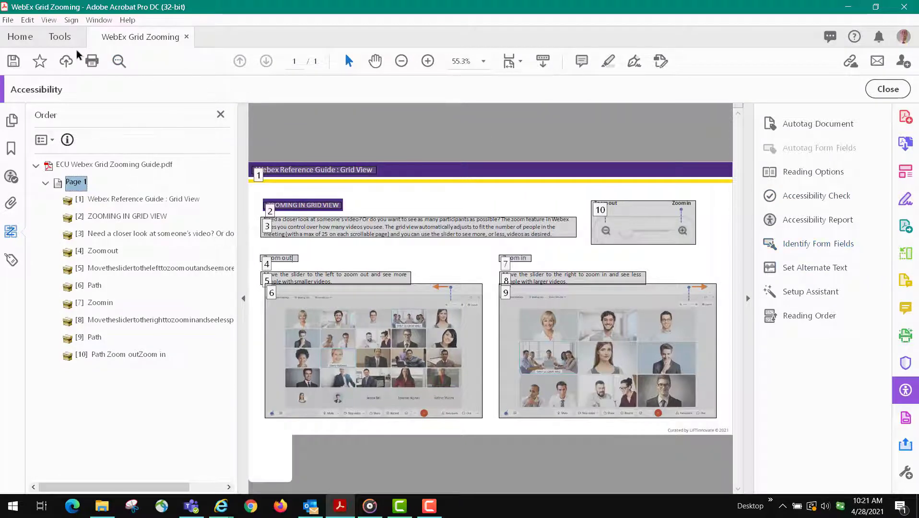
click(59, 38)
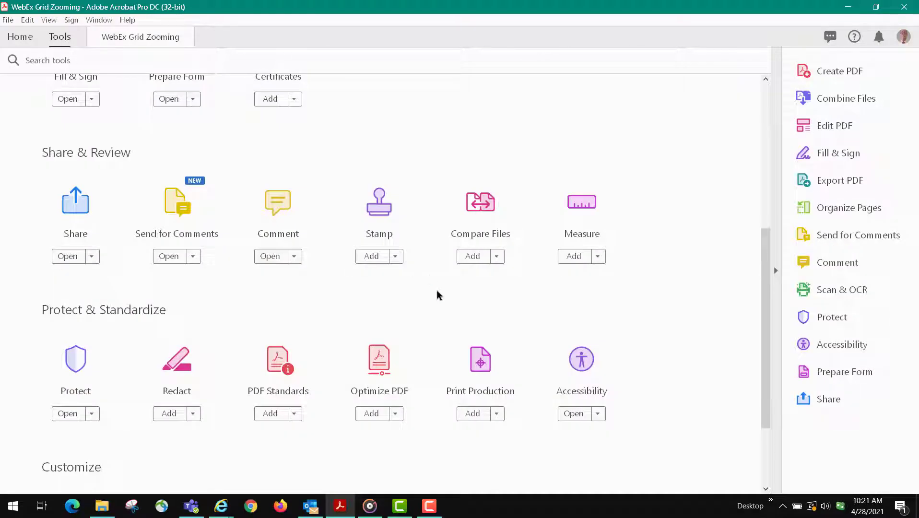
scroll(494, 287, down, 3)
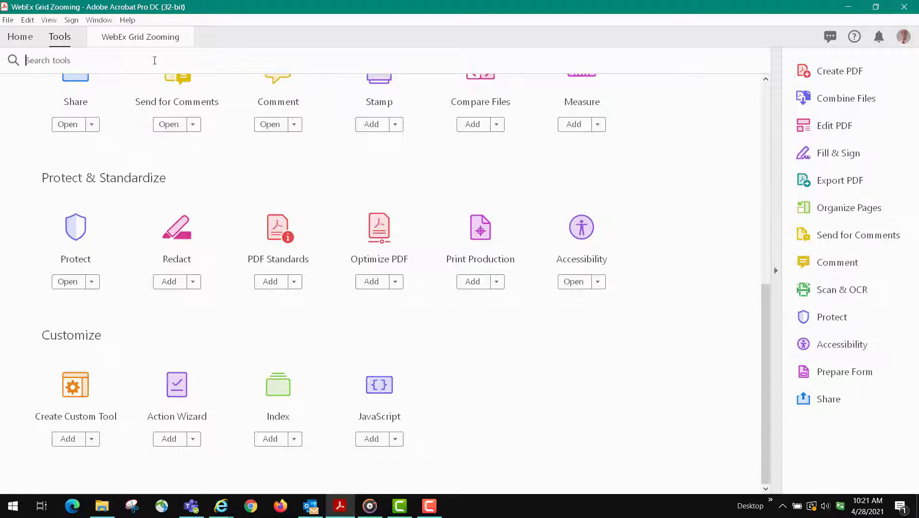
click(825, 342)
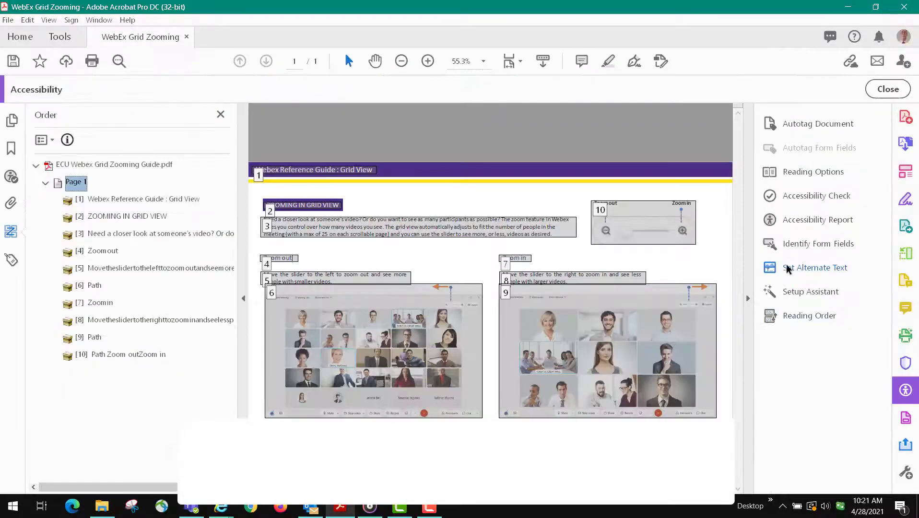
Step: Run the Accessibility Check to list the alternate-text failures for Figure 1 and Figure 2
click(800, 198)
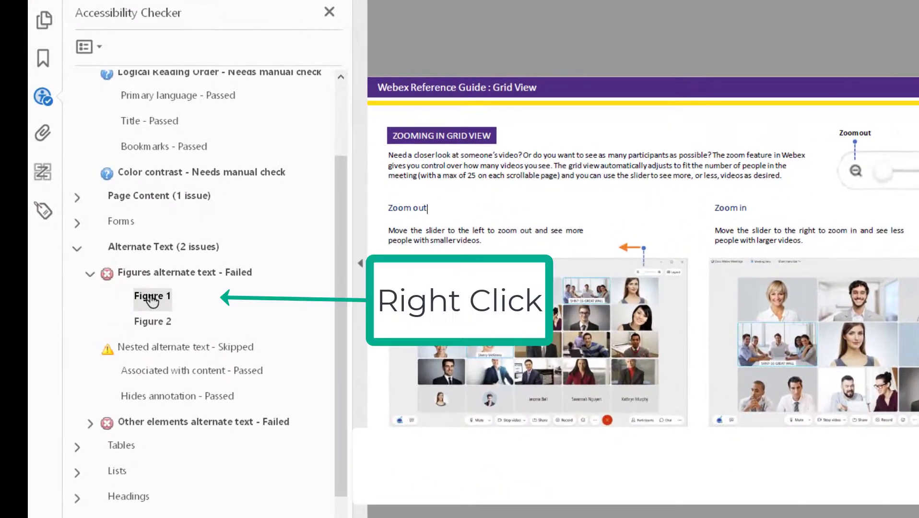
Step: Give Figure 1 the alternate text 'picture' and Figure 2 'picture 2'
right_click(144, 299)
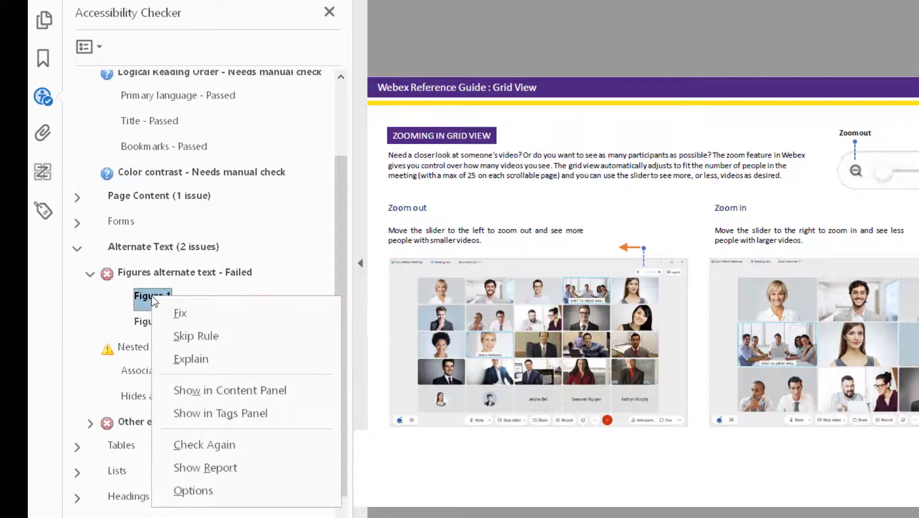
click(180, 314)
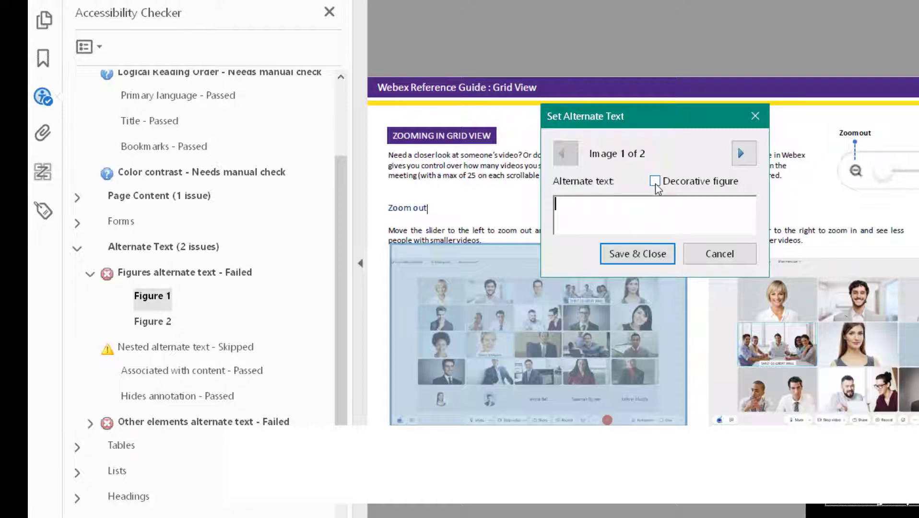
text(picture)
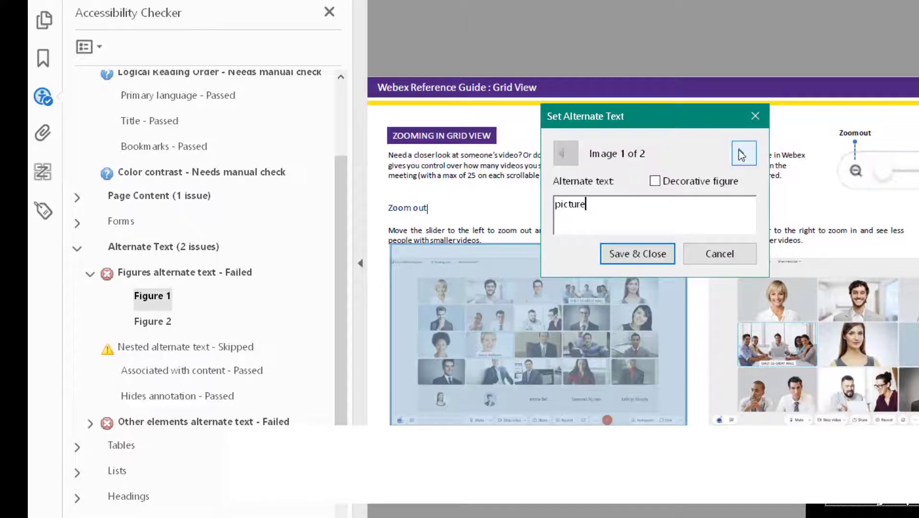
click(742, 155)
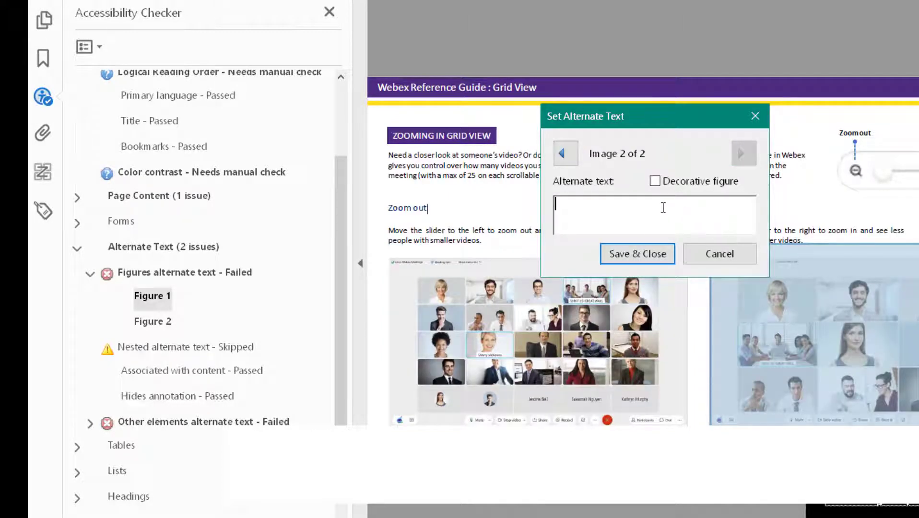
text(picture)
text(2)
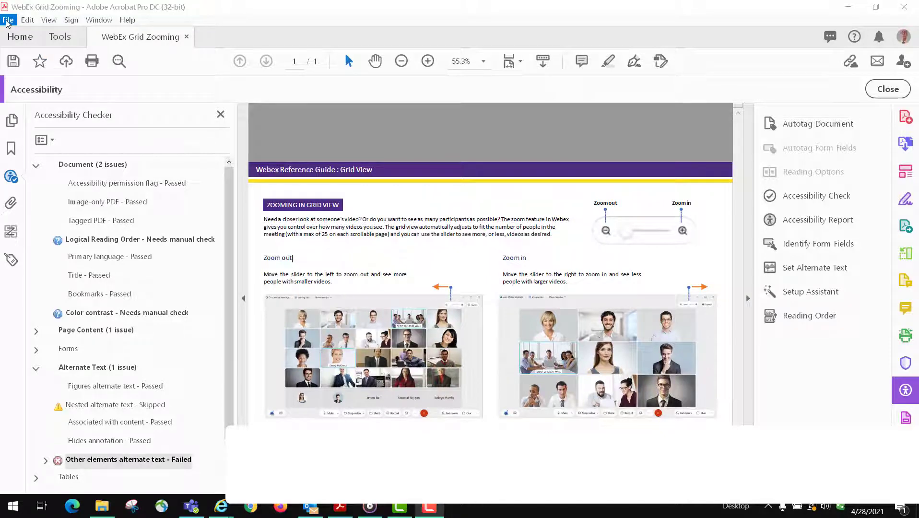
Step: Open the Save As PDF dialog from the File menu to save a copy of the document
click(7, 20)
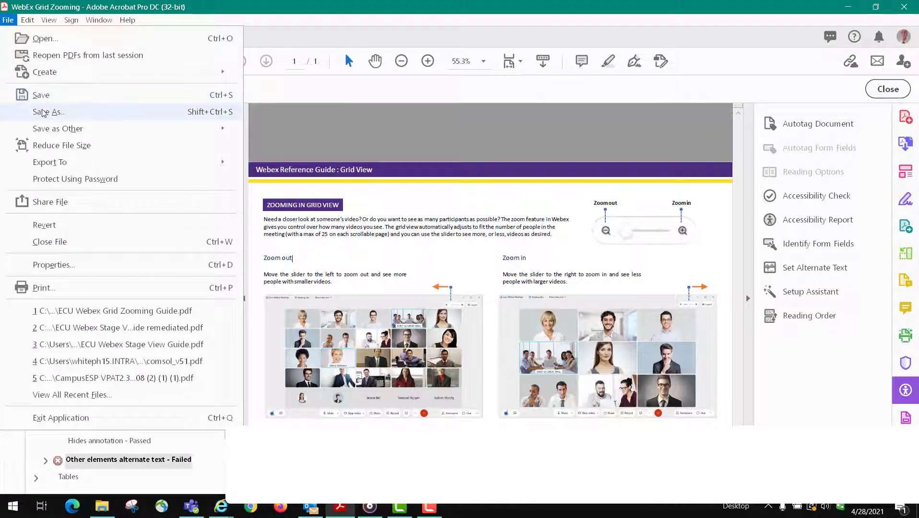
click(43, 113)
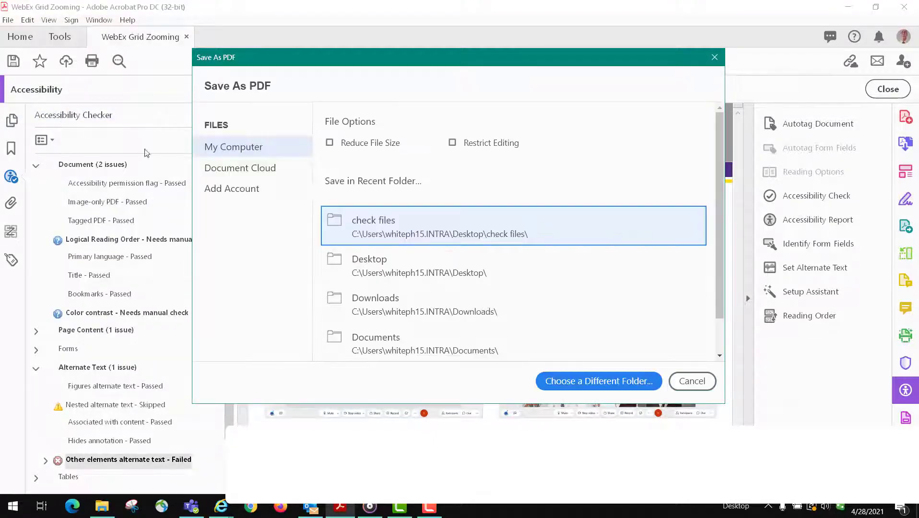